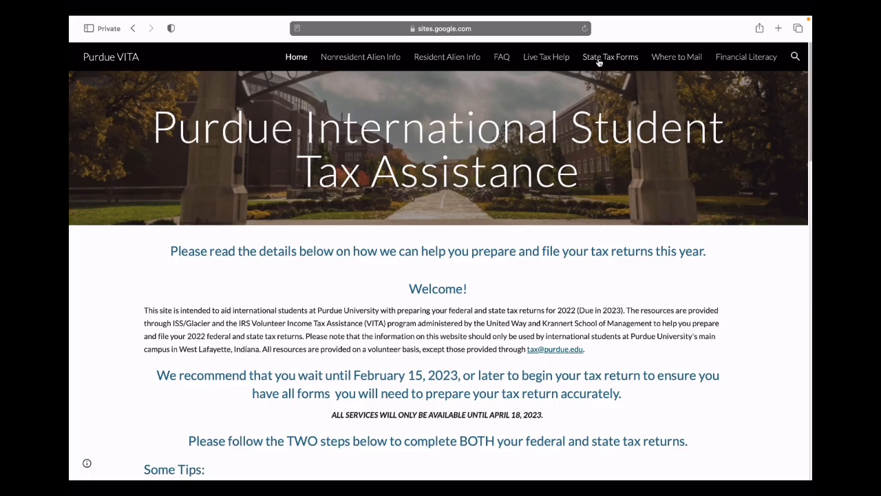
# Open the State Tax Forms page and review the list of Indiana forms to download.
pyautogui.click(598, 59)
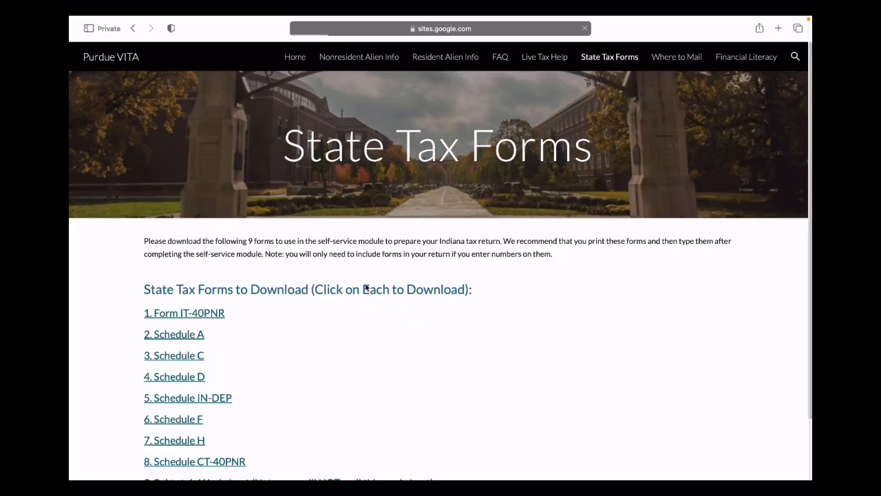
pyautogui.scroll(-2, 341, 308)
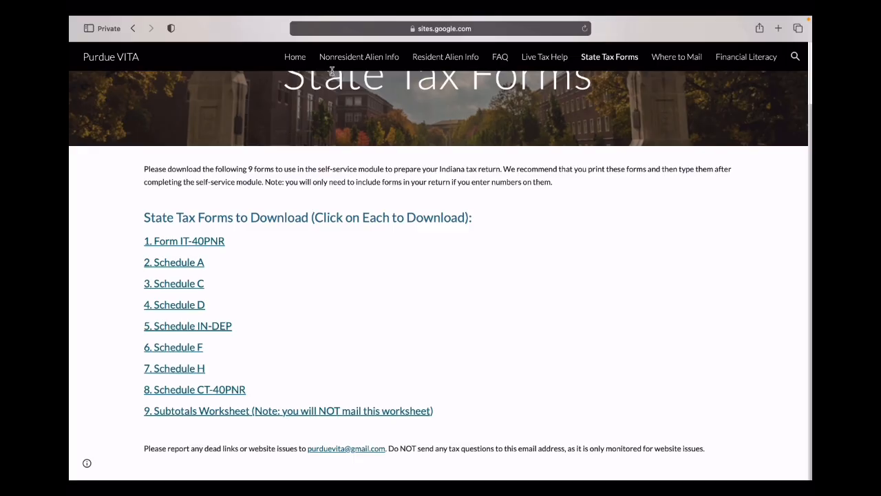
# Open the Krannert VITA State Tax Return Preparation system from step 2 of the Nonresident Alien Info page.
pyautogui.click(353, 60)
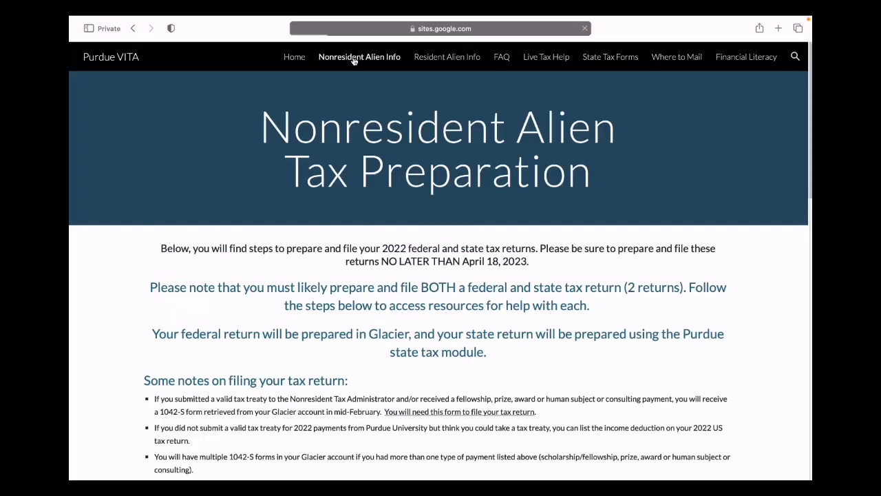
pyautogui.scroll(-5, 340, 299)
pyautogui.scroll(-6, 338, 298)
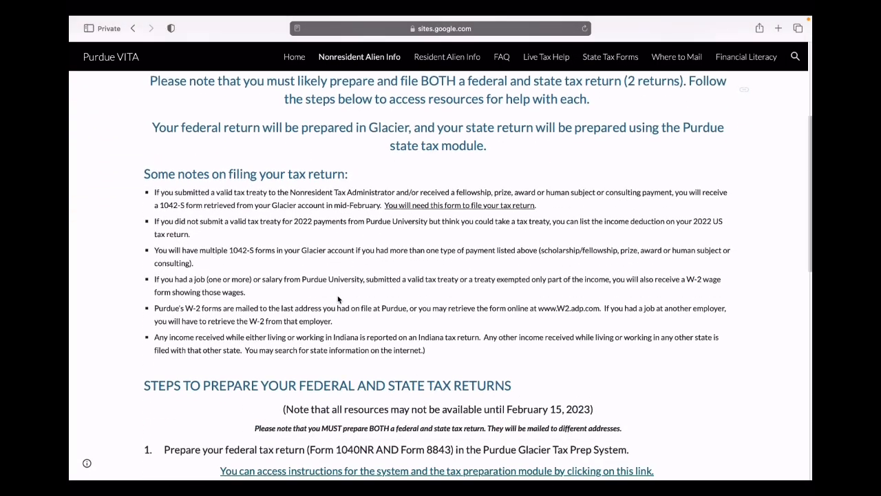
pyautogui.moveTo(226, 313); pyautogui.dragTo(340, 319)
pyautogui.click(294, 382)
pyautogui.scroll(-4, 294, 382)
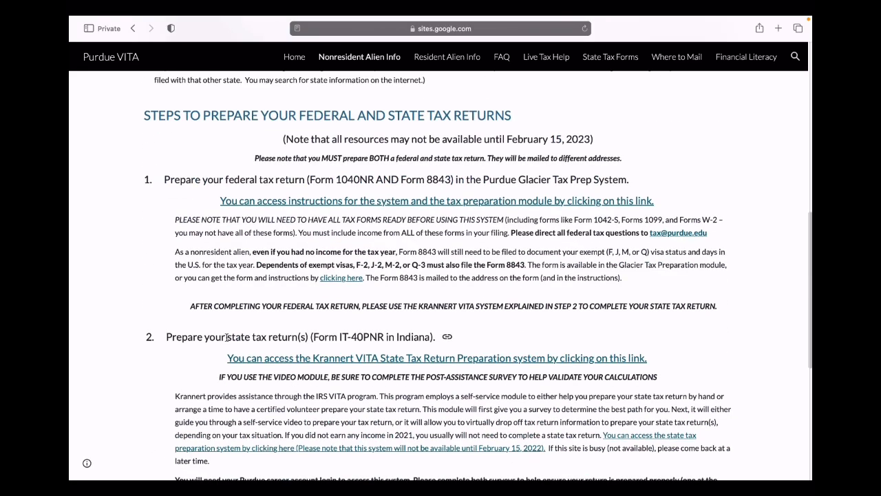
pyautogui.click(312, 359)
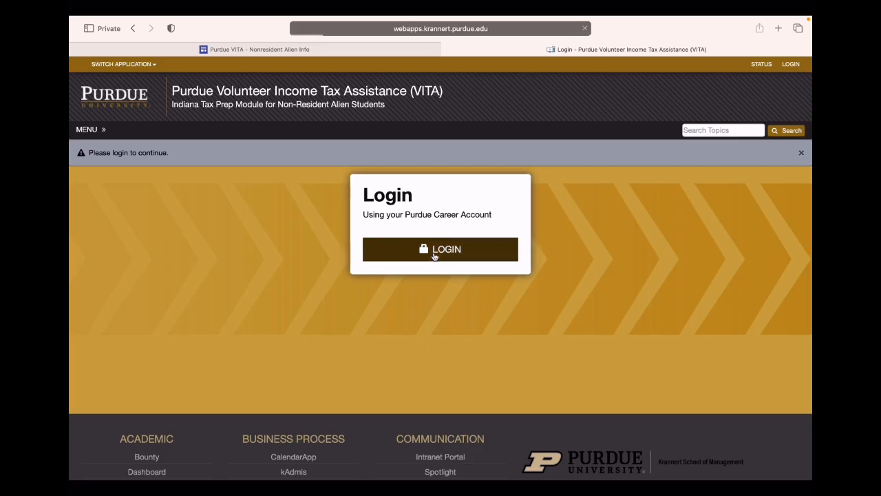
# Log in to the tax preparation module with the saved Purdue career account login and password.
pyautogui.click(435, 251)
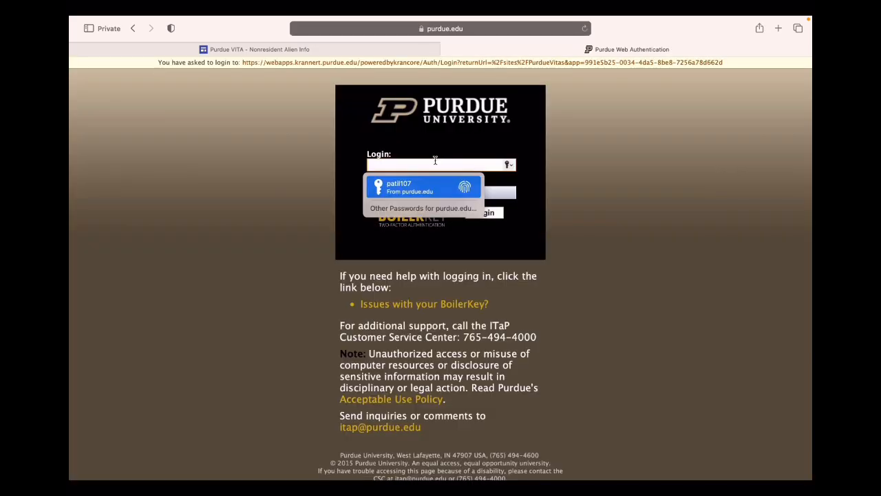
pyautogui.click(408, 186)
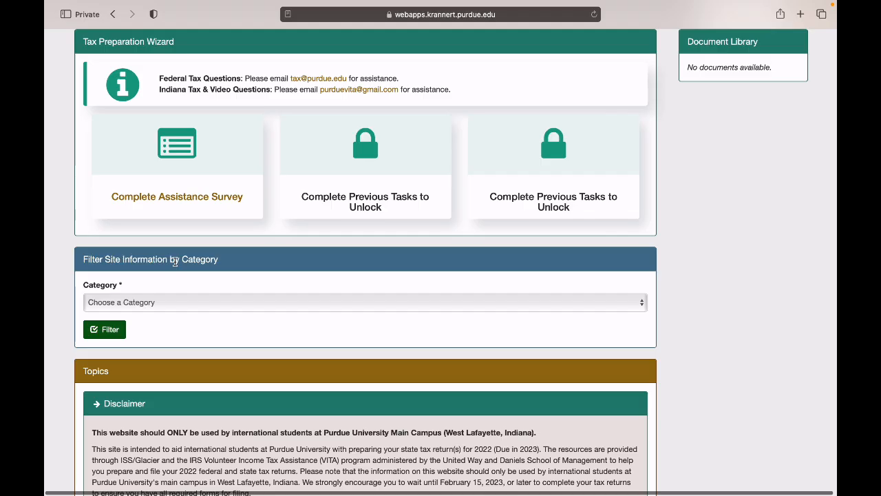
# Open the assistance survey and answer Yes to questions 1 to 3, then go to the Adjusted Gross Income field.
pyautogui.click(182, 198)
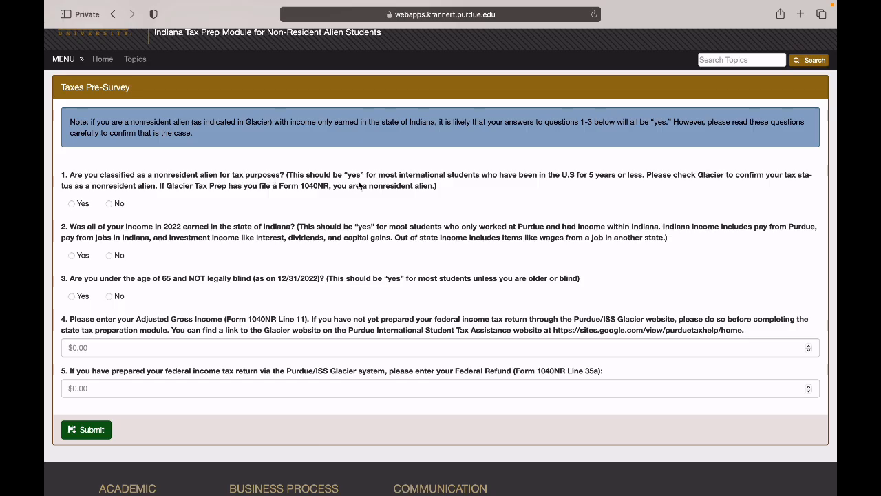
pyautogui.click(72, 205)
pyautogui.click(73, 255)
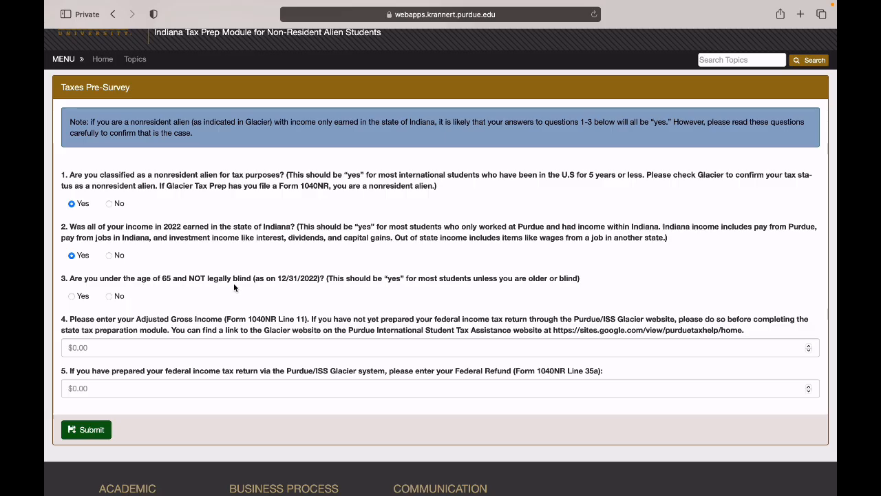
pyautogui.click(73, 296)
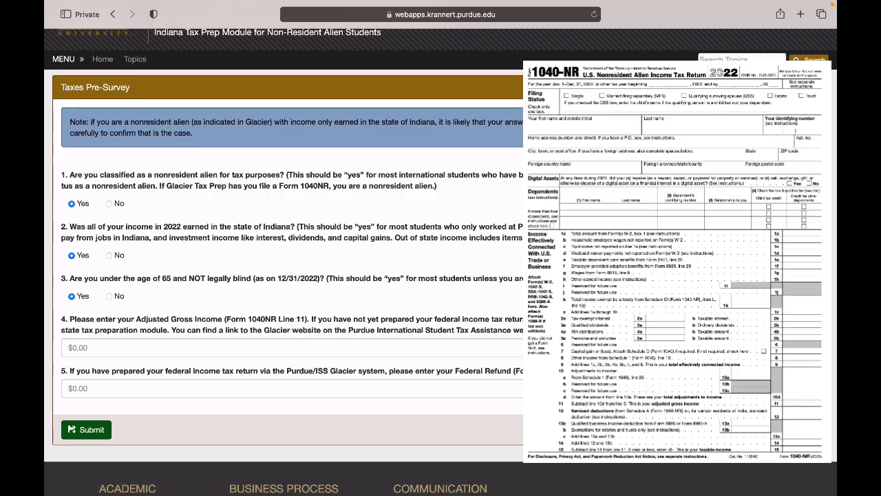
pyautogui.click(186, 348)
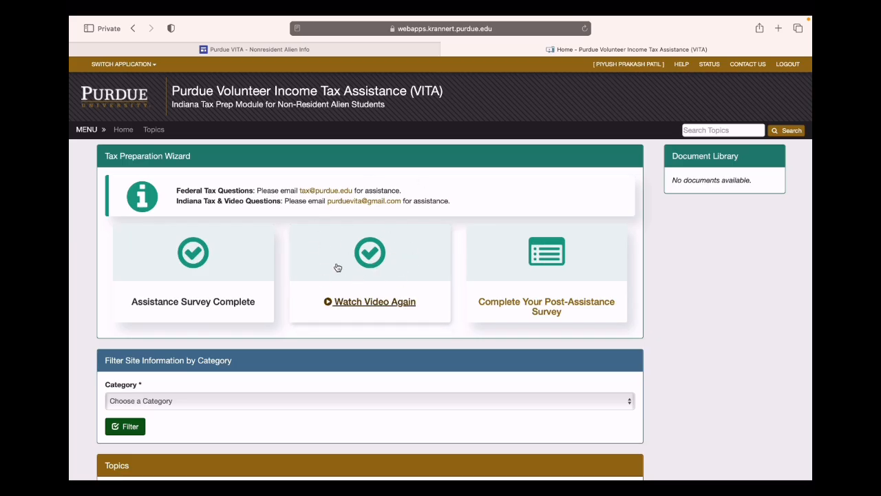
# Open the video again from the Tax Preparation Wizard.
pyautogui.click(368, 303)
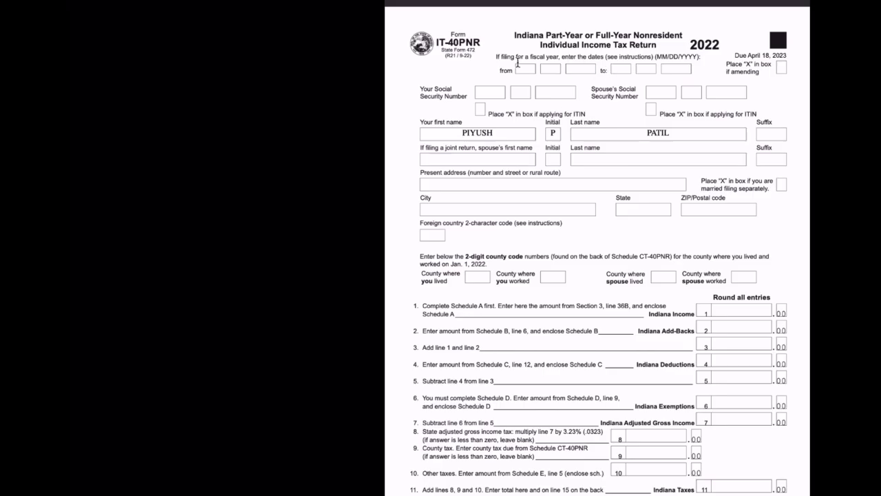
# Enter county code 79 for both the county where you lived and the county where you worked on Form IT-40PNR.
pyautogui.click(545, 68)
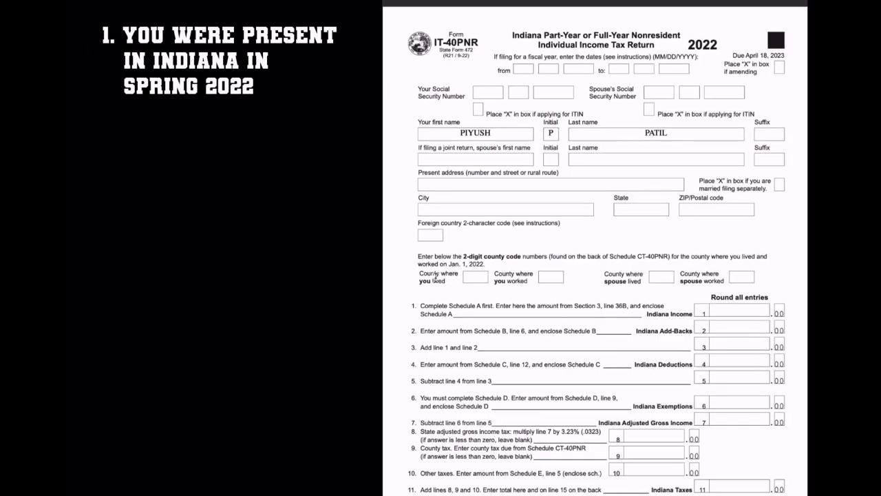
pyautogui.click(473, 279)
pyautogui.write('79')
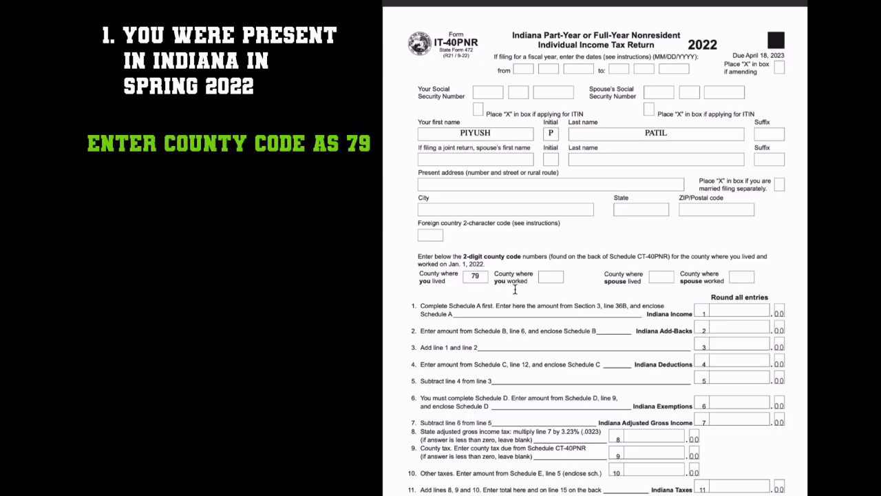
pyautogui.click(550, 277)
pyautogui.write('79')
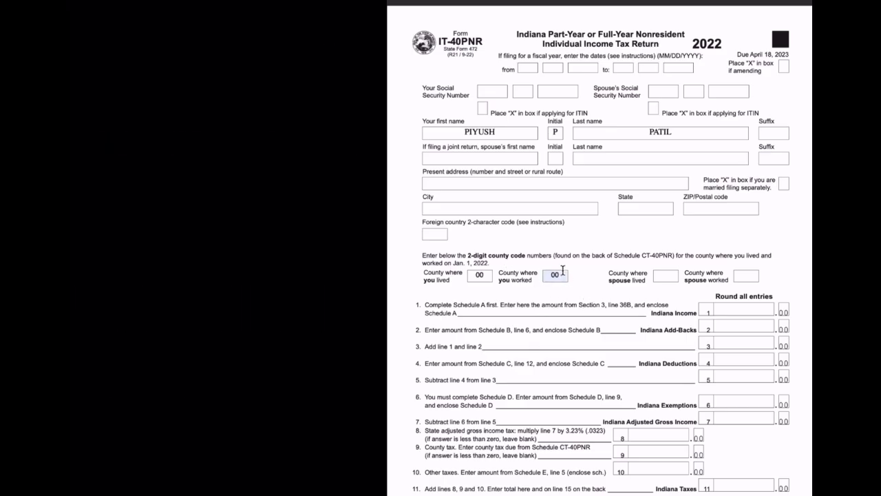
# Clear the code for the county where you worked on Form IT-40PNR.
pyautogui.click(562, 273)
pyautogui.press('BackSpace')
pyautogui.press('BackSpace')
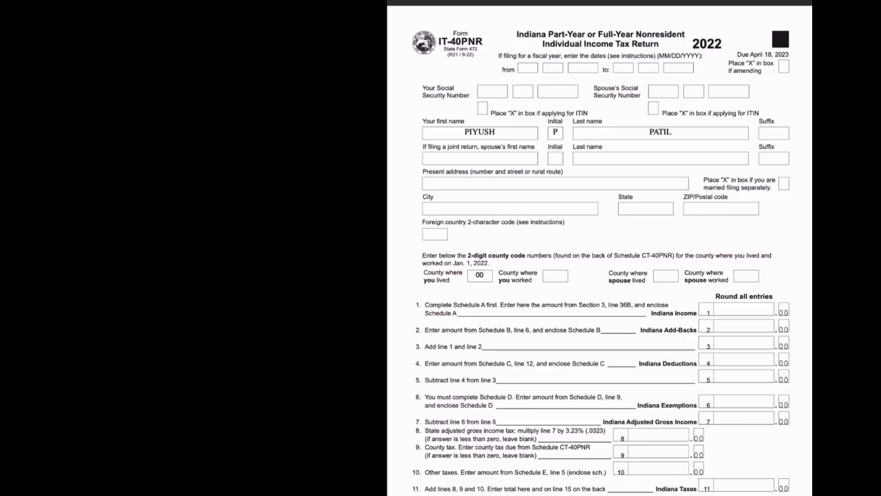
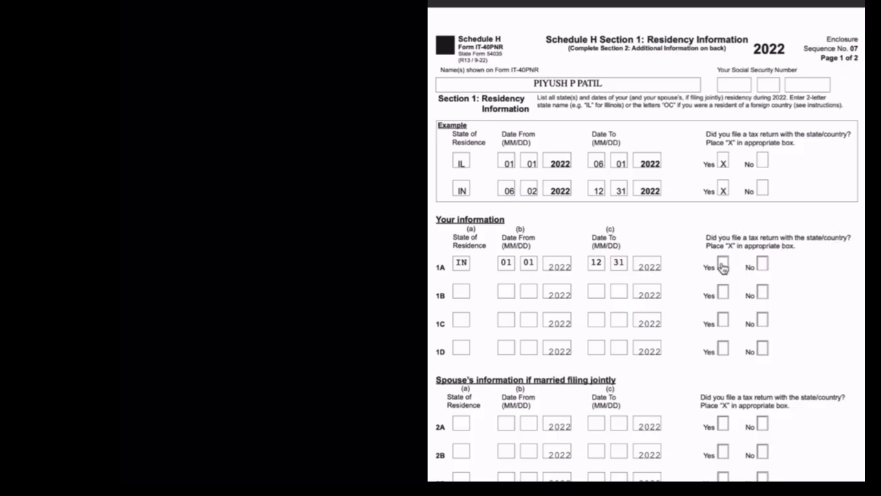
# Review Section 2, Additional Information, on the back of Schedule H.
pyautogui.scroll(-3, 722, 267)
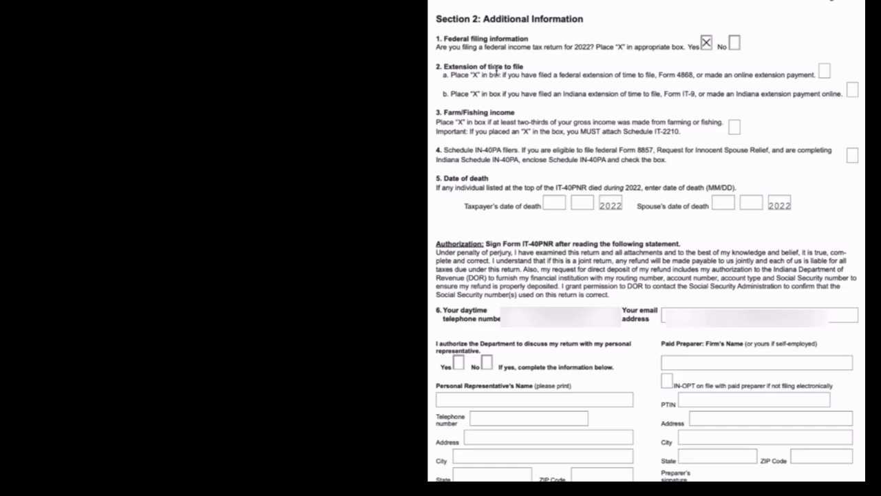
pyautogui.scroll(-2, 470, 193)
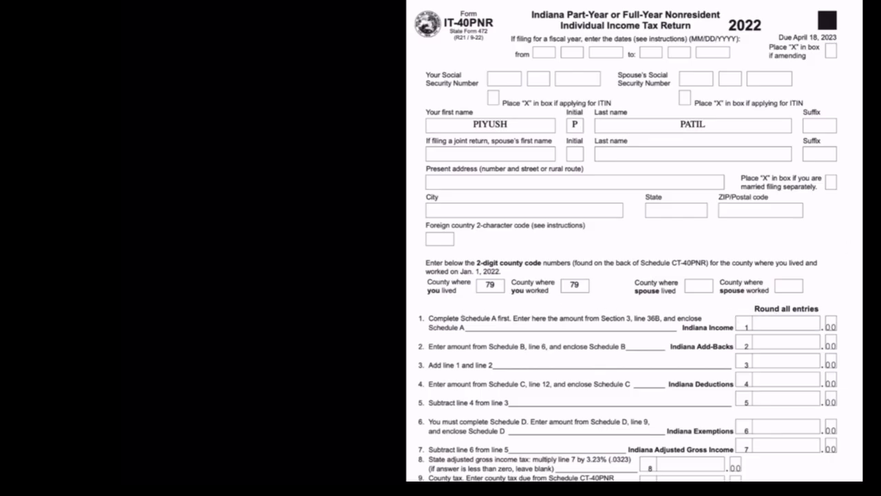
# Fill in Form IT-40PNR with 4313 on lines 1 and 3, 3000 on line 4 and 1313 on line 5.
pyautogui.click(782, 325)
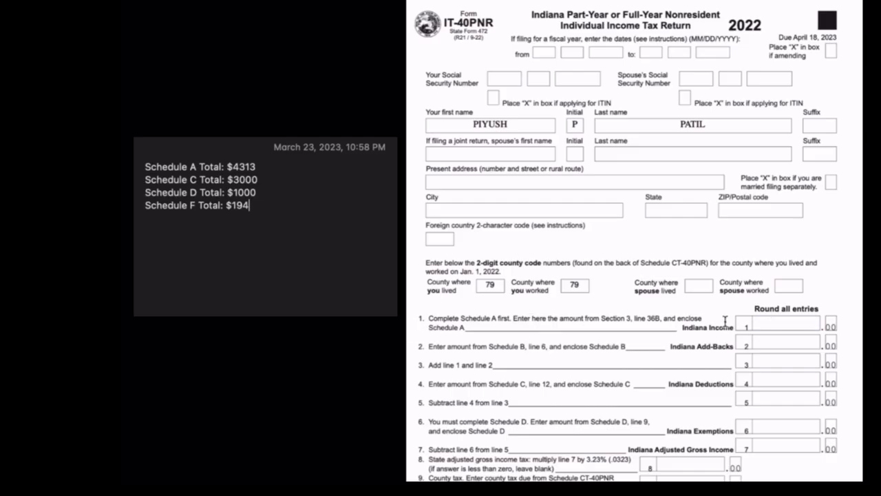
pyautogui.click(774, 321)
pyautogui.write('4313')
pyautogui.write('313')
pyautogui.click(766, 381)
pyautogui.write('3')
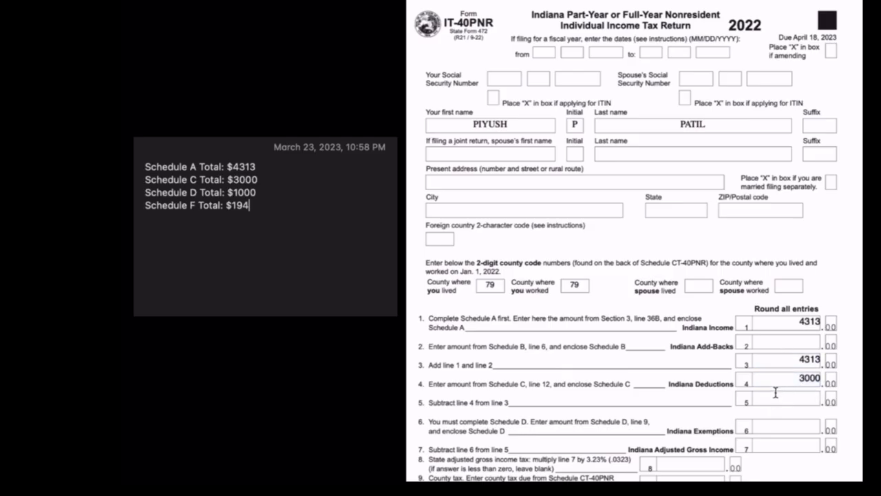
pyautogui.write('313')
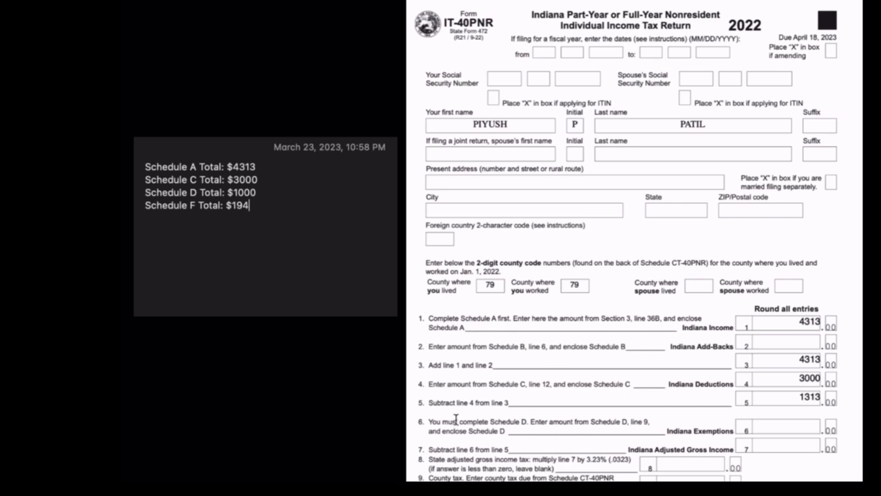
# Enter 1000 for exemptions on line 6, 313 on line 7 and 10 for state tax on line 8.
pyautogui.click(793, 429)
pyautogui.write('1000')
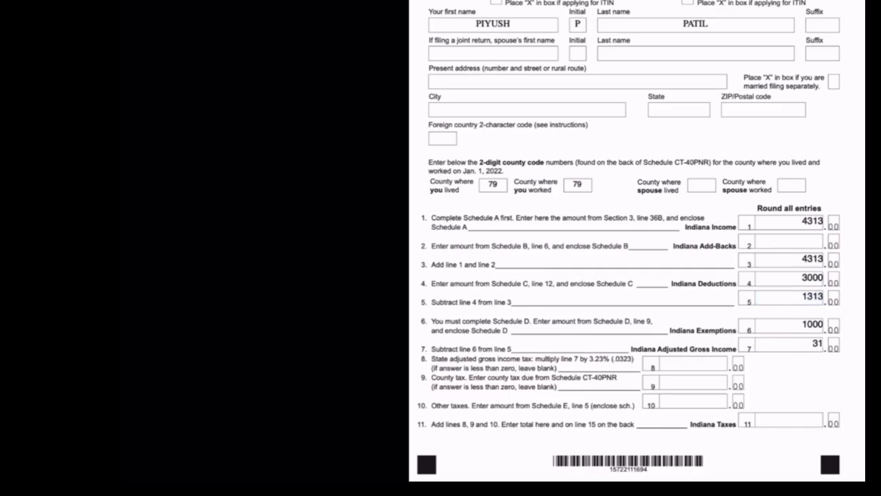
pyautogui.write('3')
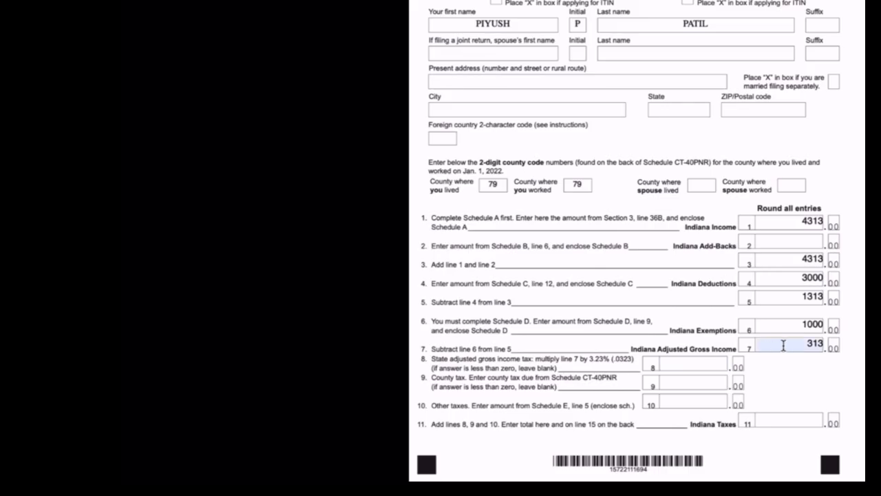
pyautogui.click(680, 366)
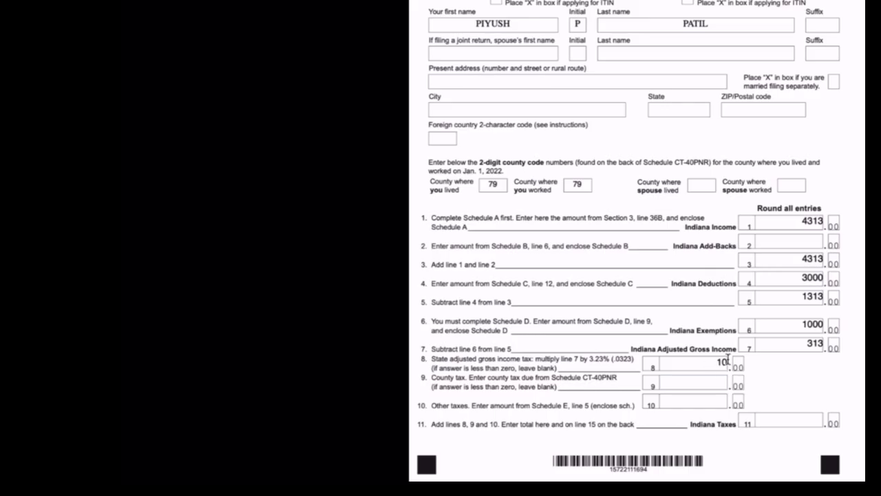
# Examine Schedule CT-40PNR and look up the Tippecanoe county rate in the county income tax rates chart.
pyautogui.scroll(1, 718, 378)
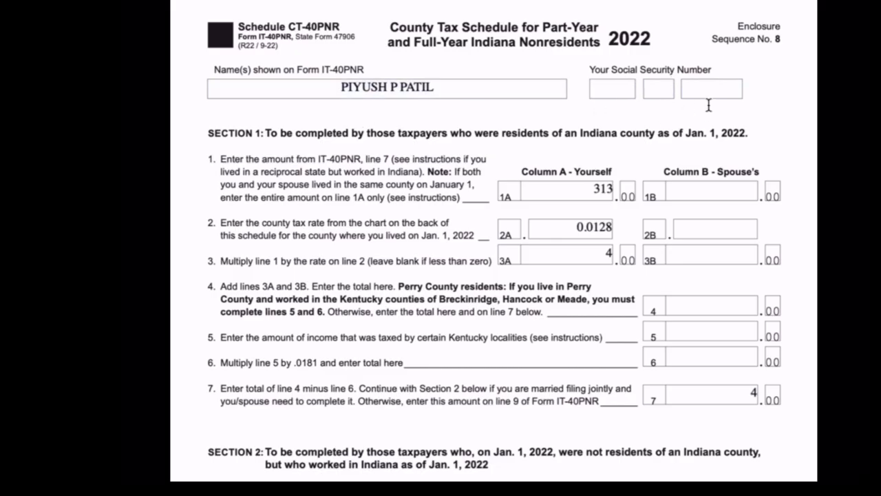
pyautogui.scroll(-1, 501, 197)
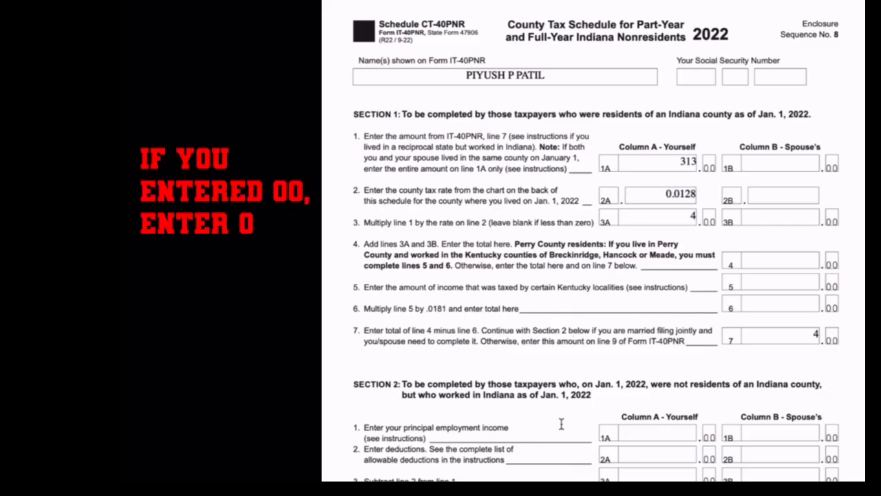
pyautogui.scroll(-15, 562, 424)
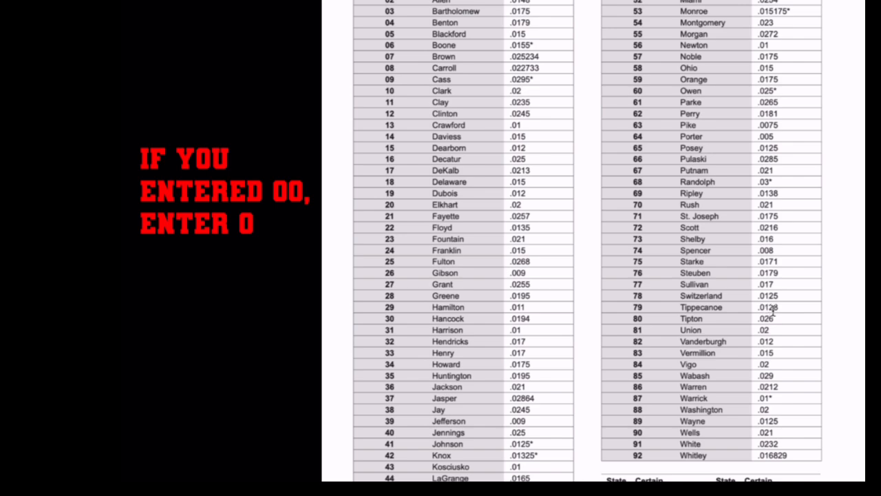
pyautogui.scroll(15, 695, 178)
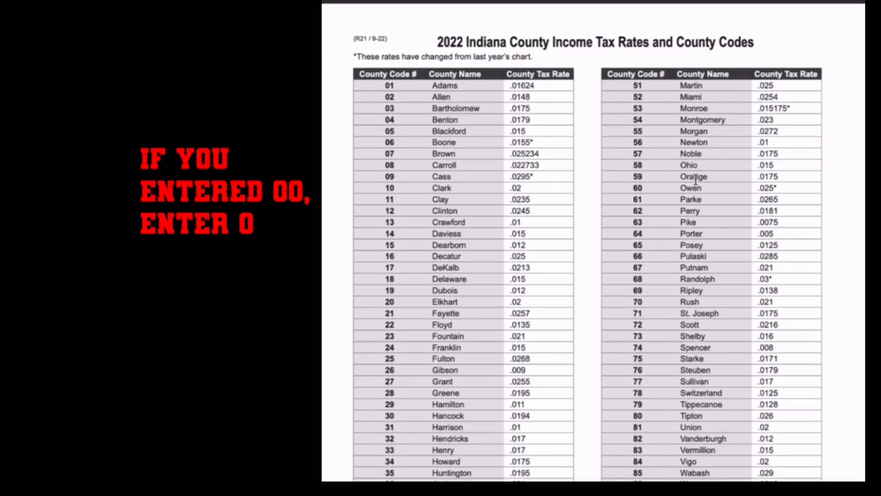
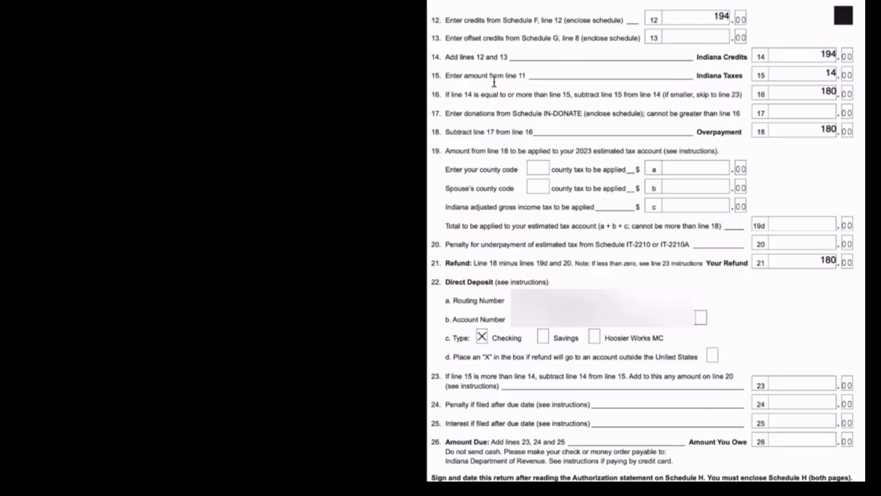
# Check the Indiana taxes on line 11 and compare lines 14 and 15 of Form IT-40PNR.
pyautogui.scroll(6, 604, 86)
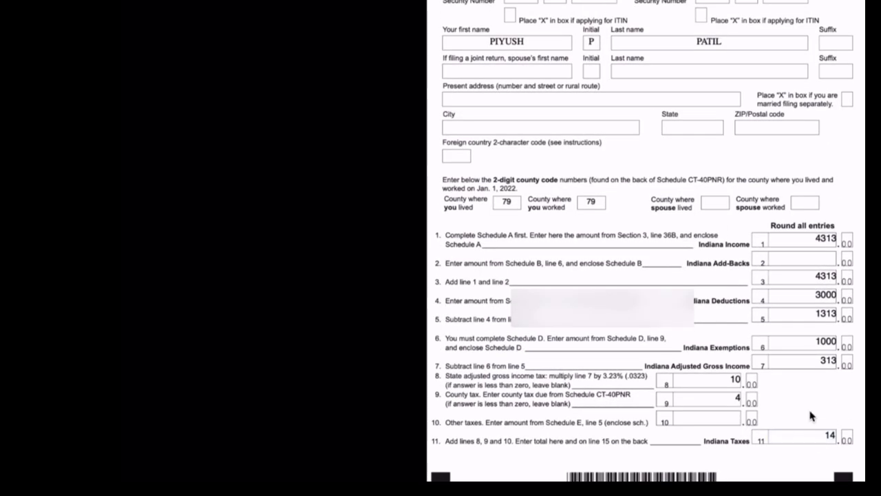
pyautogui.scroll(-6, 810, 415)
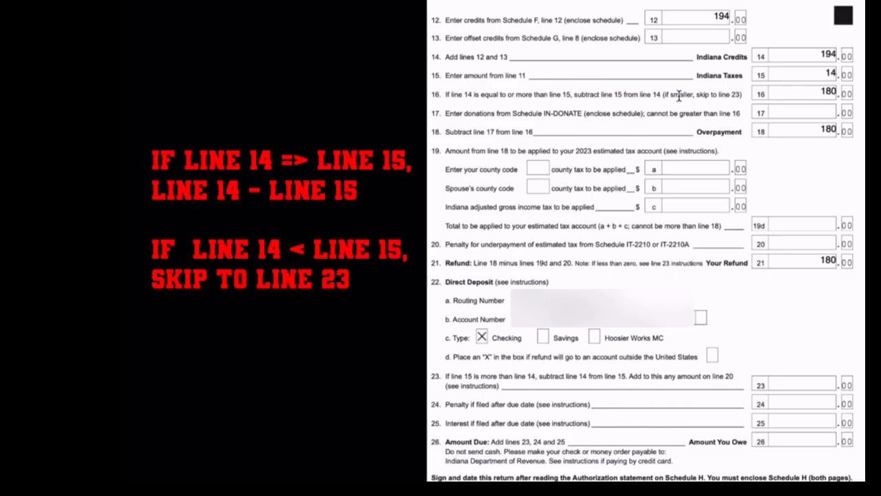
pyautogui.click(832, 70)
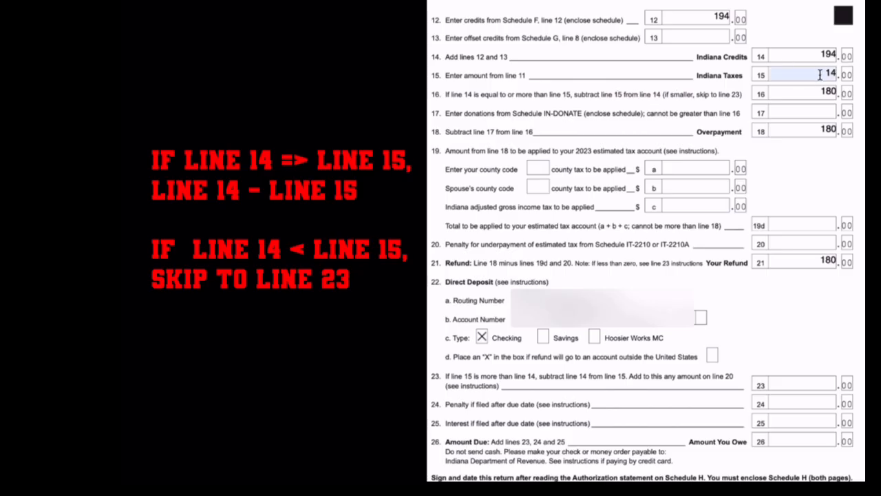
pyautogui.click(828, 54)
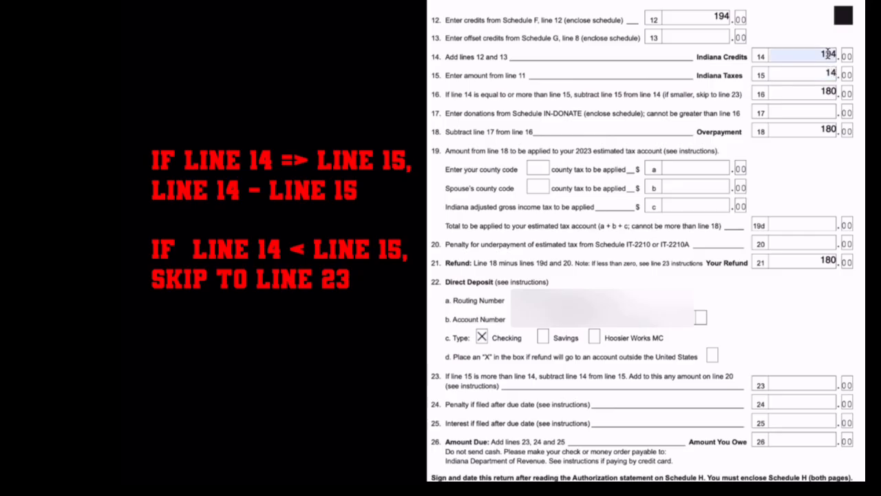
# Check line 15 of Form IT-40PNR and the line 16 subtraction of Indiana taxes from Indiana credits.
pyautogui.click(829, 72)
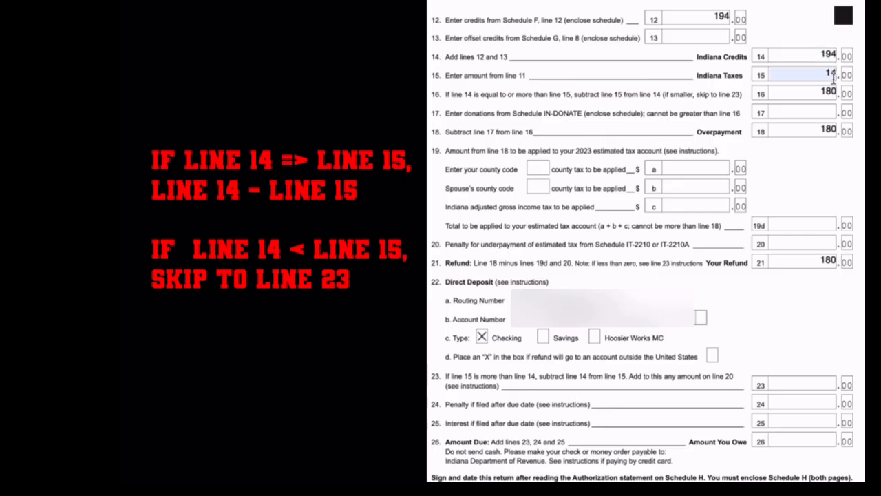
pyautogui.click(816, 94)
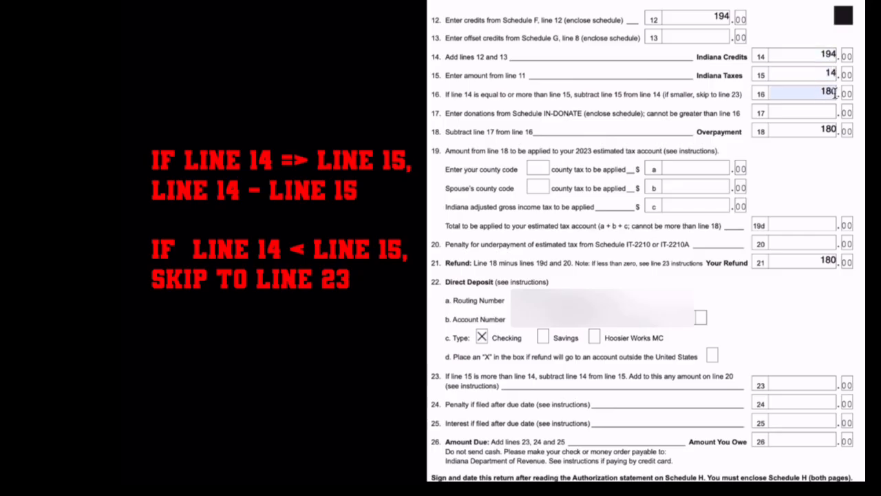
pyautogui.click(667, 96)
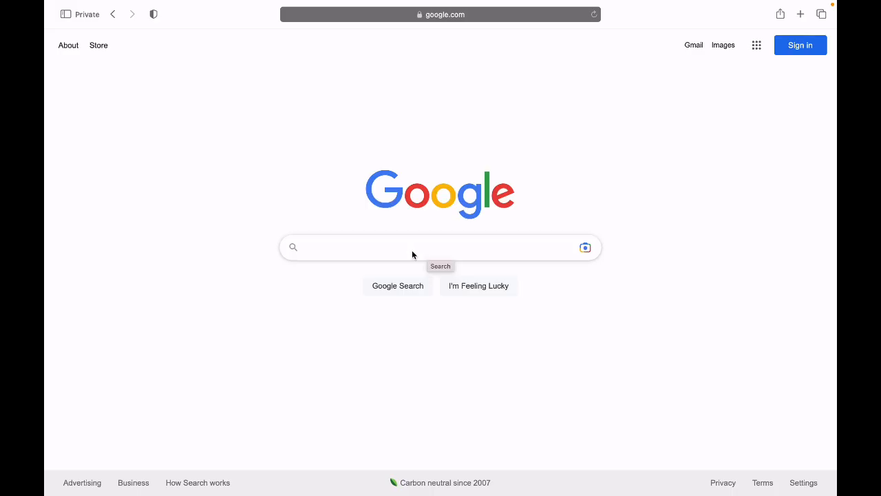
# Search Google for "purdue vita" and open the Post-Assistance Survey in the Purdue VITA module.
pyautogui.click(412, 251)
pyautogui.write('purdue vita')
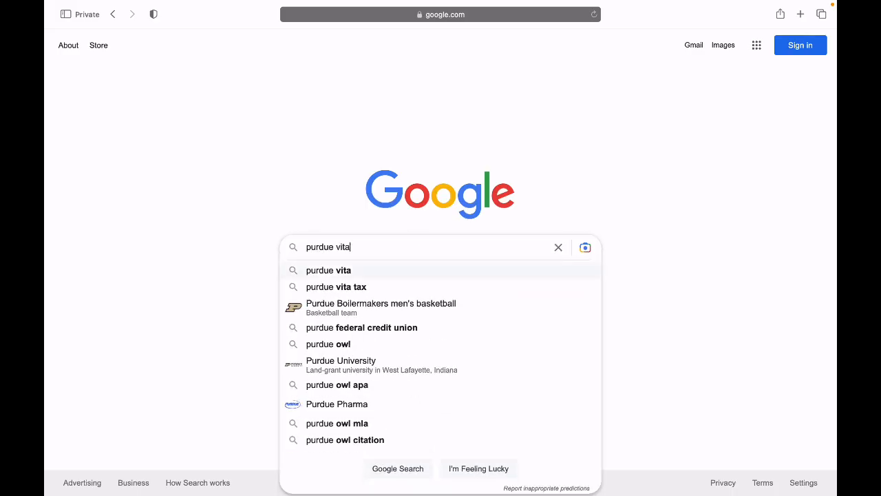
pyautogui.press('Return')
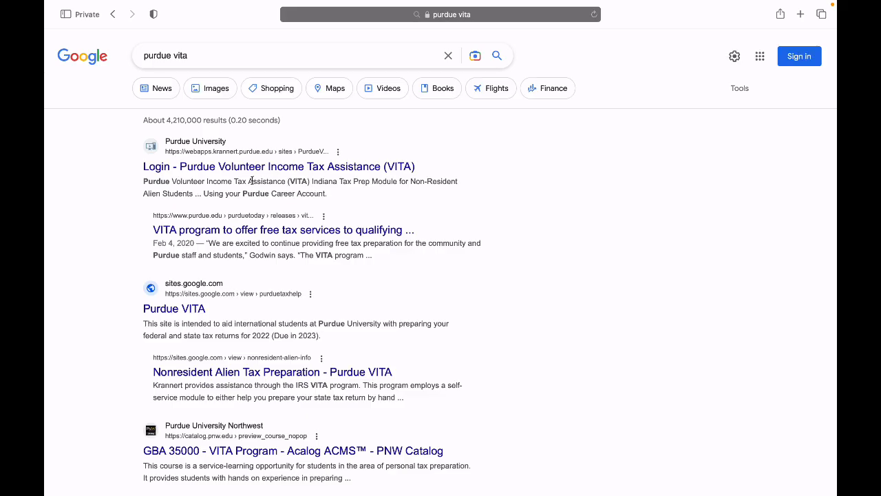
pyautogui.click(252, 170)
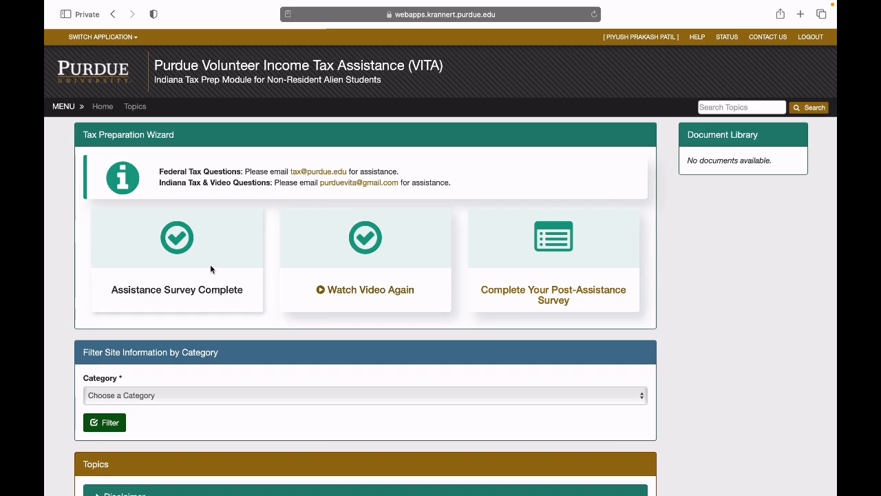
pyautogui.click(553, 296)
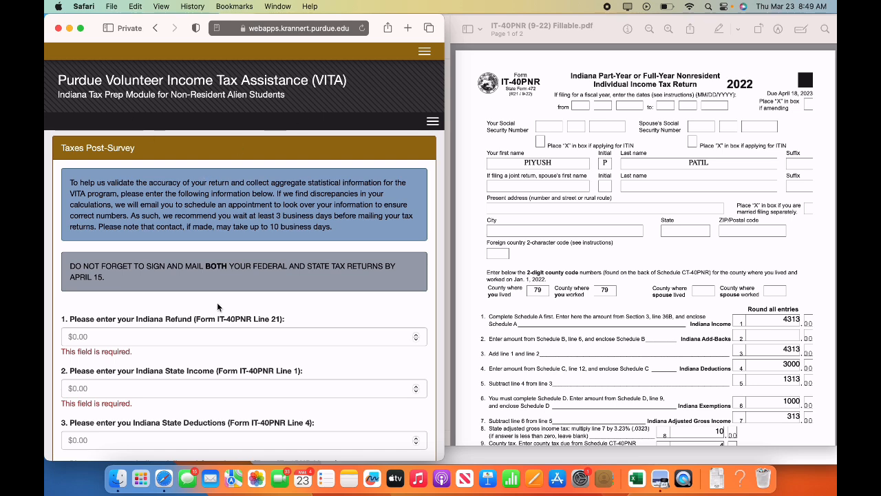
# Look up line 21 of Form IT-40PNR and enter 180 as the Indiana refund in the Taxes Post-Survey.
pyautogui.scroll(-2, 217, 306)
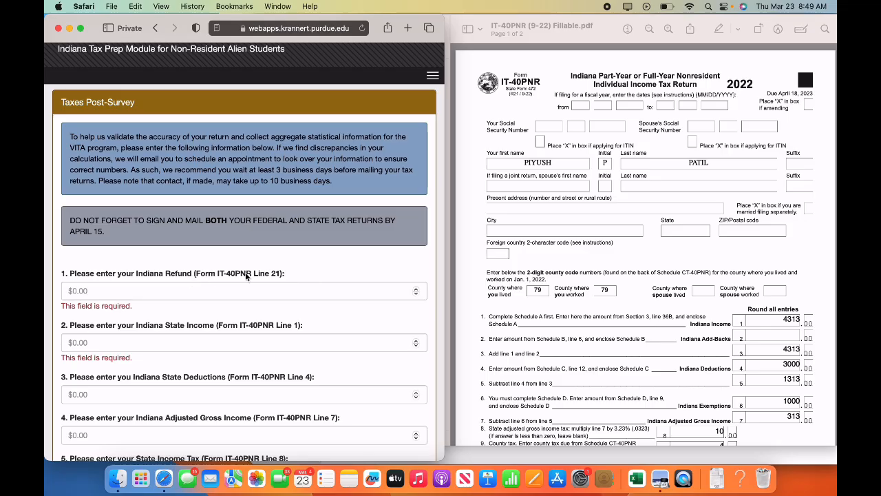
pyautogui.moveTo(254, 274); pyautogui.dragTo(281, 273)
pyautogui.click(570, 316)
pyautogui.scroll(-15, 569, 316)
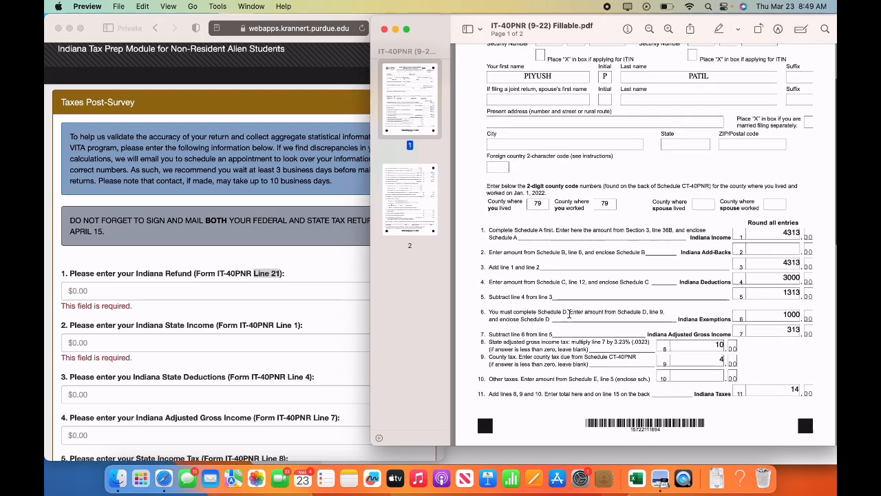
pyautogui.scroll(-2, 570, 316)
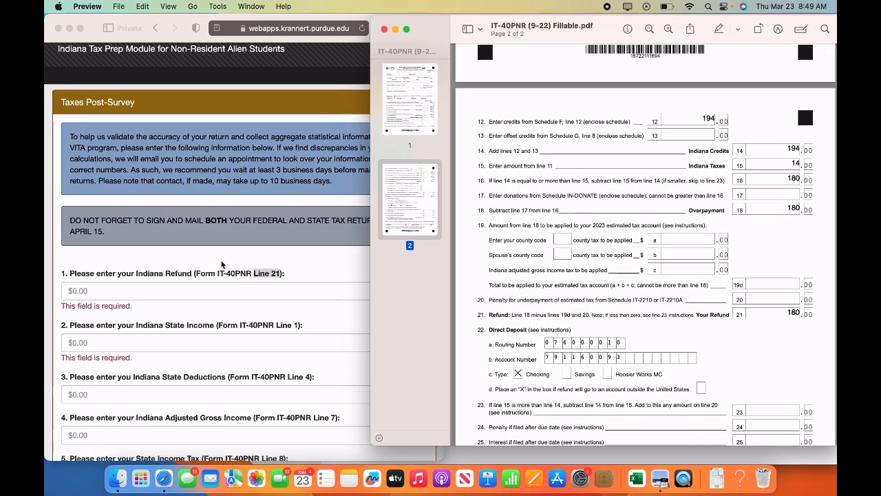
pyautogui.click(186, 293)
pyautogui.click(187, 292)
pyautogui.write('180')
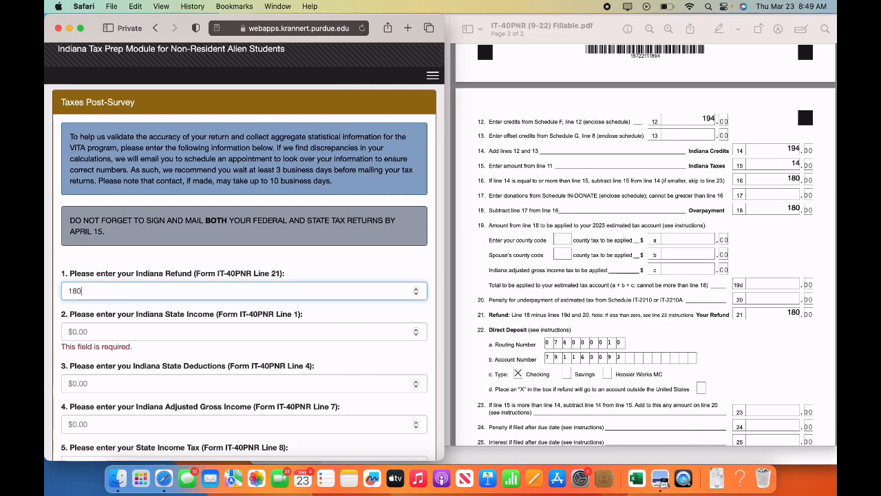
# Look up line 1 of Form IT-40PNR and enter 4313 as the Indiana State Income in the survey.
pyautogui.click(115, 324)
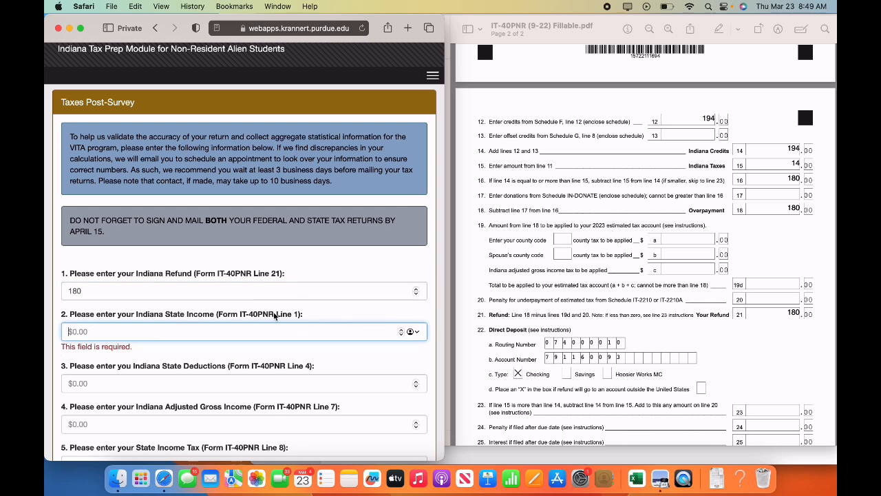
pyautogui.moveTo(275, 315); pyautogui.dragTo(299, 314)
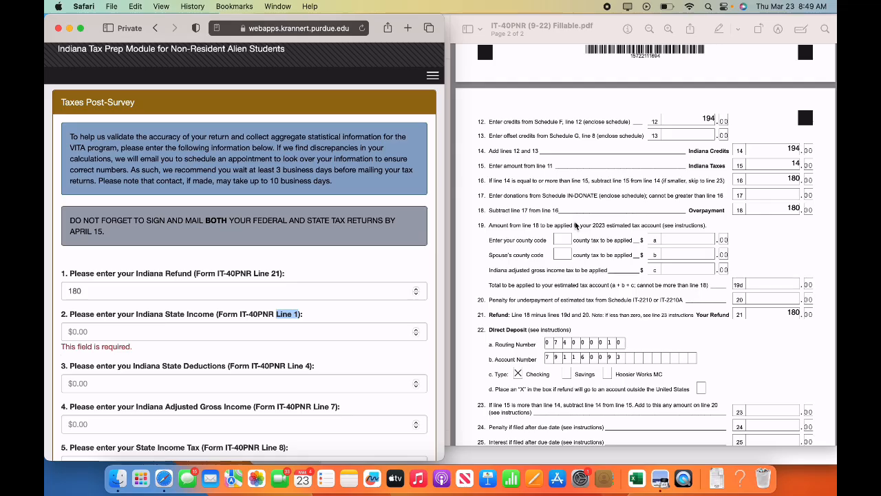
pyautogui.scroll(10, 575, 225)
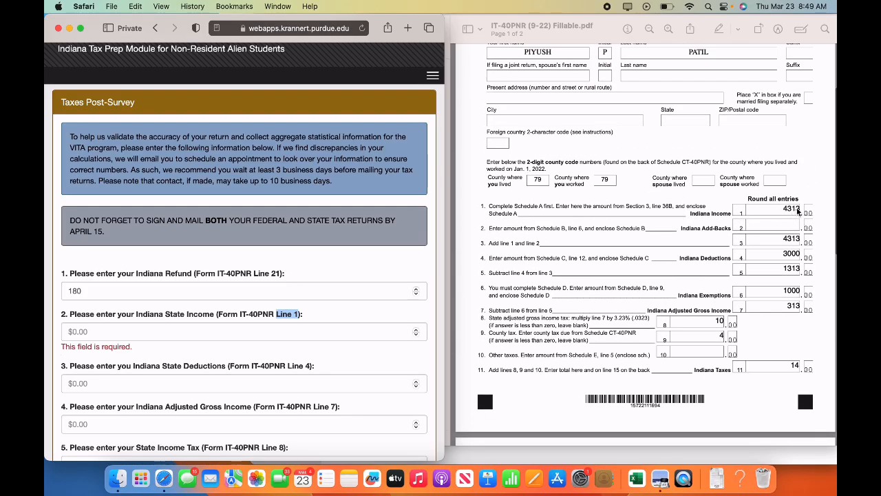
pyautogui.click(216, 333)
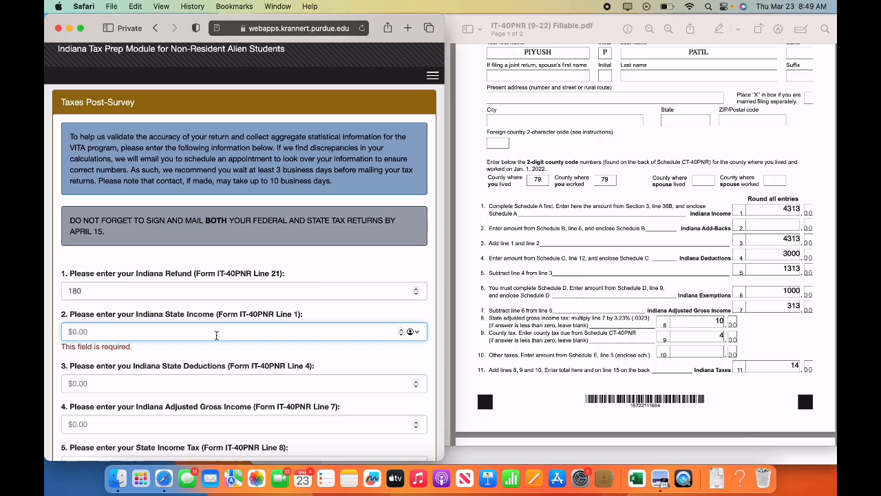
pyautogui.write('43')
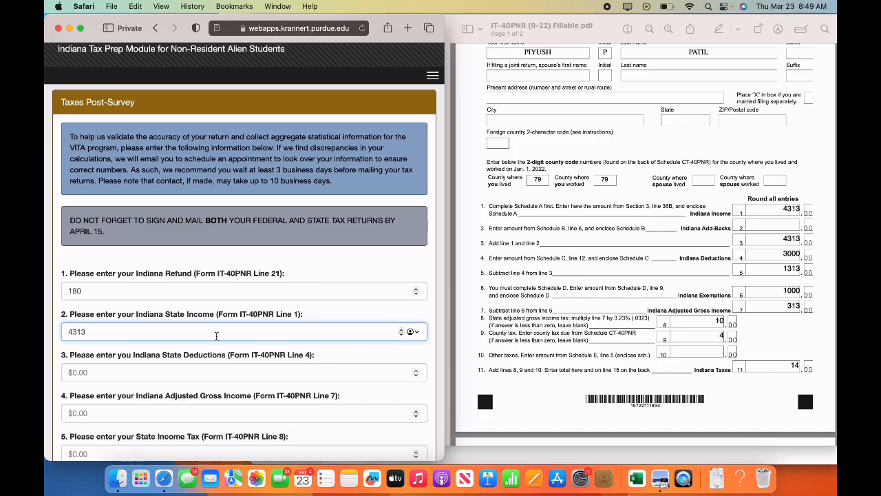
pyautogui.write('13')
# Look up line 4 of Form IT-40PNR and enter 3000 as the Indiana State Deductions in the survey.
pyautogui.scroll(-2, 203, 370)
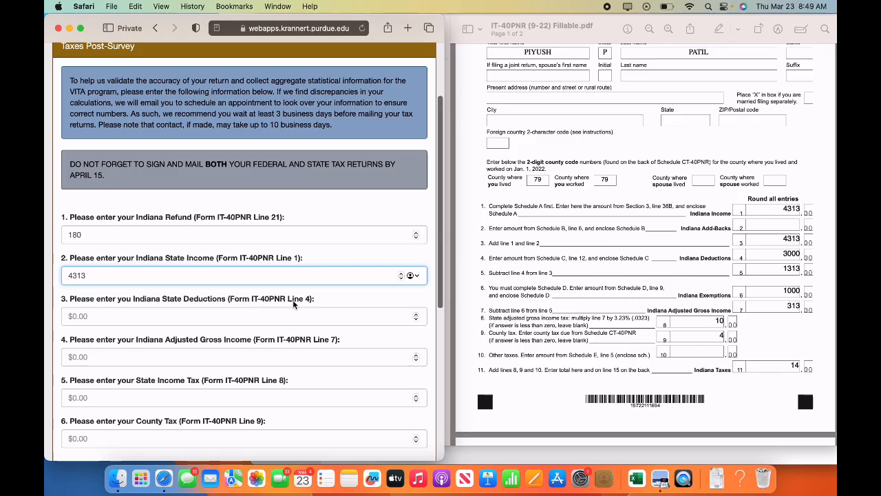
pyautogui.moveTo(288, 299); pyautogui.dragTo(311, 298)
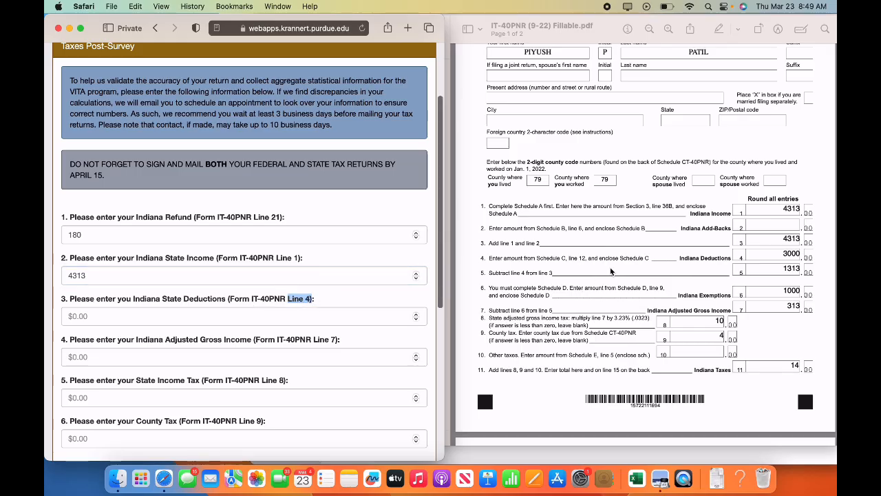
pyautogui.click(780, 254)
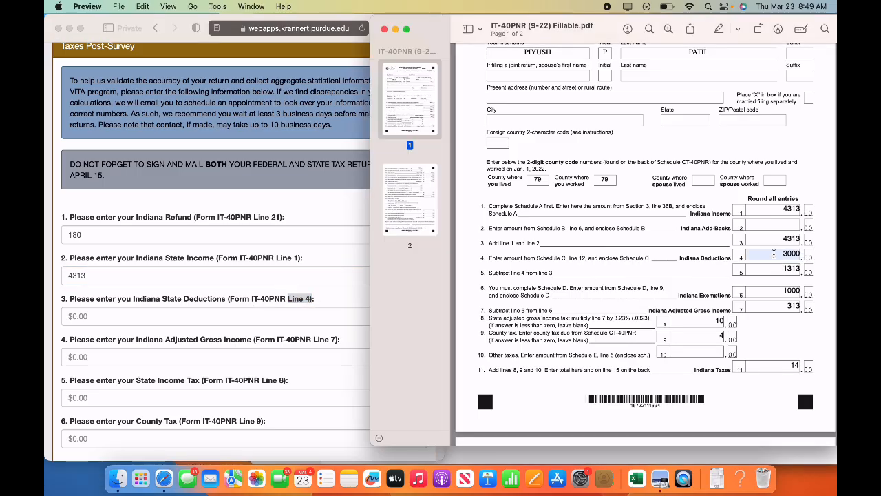
pyautogui.click(274, 330)
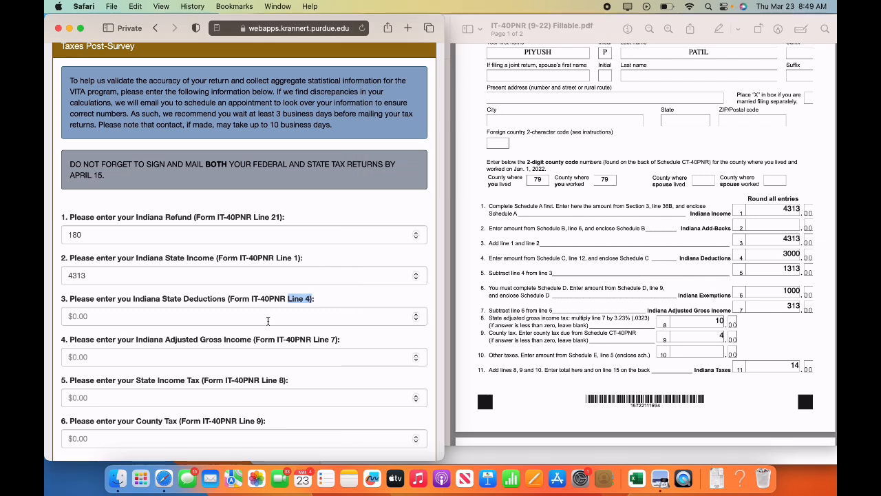
pyautogui.click(259, 318)
pyautogui.write('3000')
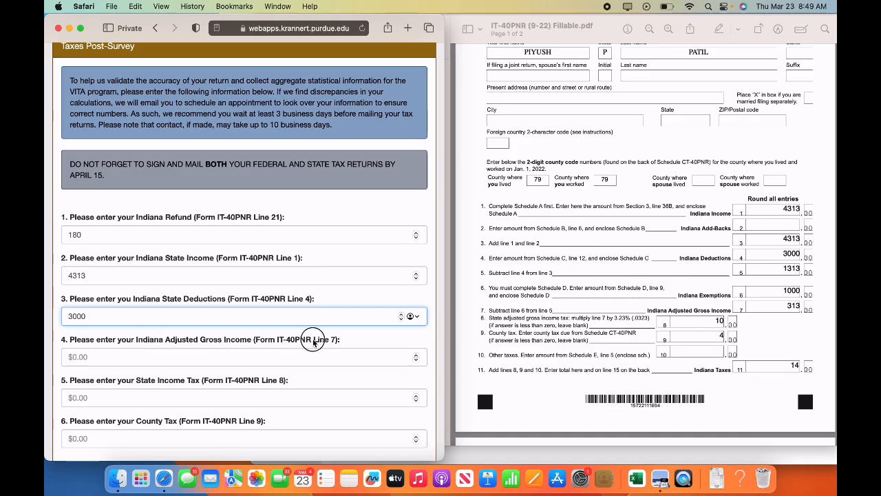
# Look up line 7 of Form IT-40PNR and enter 313 as the Indiana Adjusted Gross Income.
pyautogui.moveTo(314, 341); pyautogui.dragTo(336, 344)
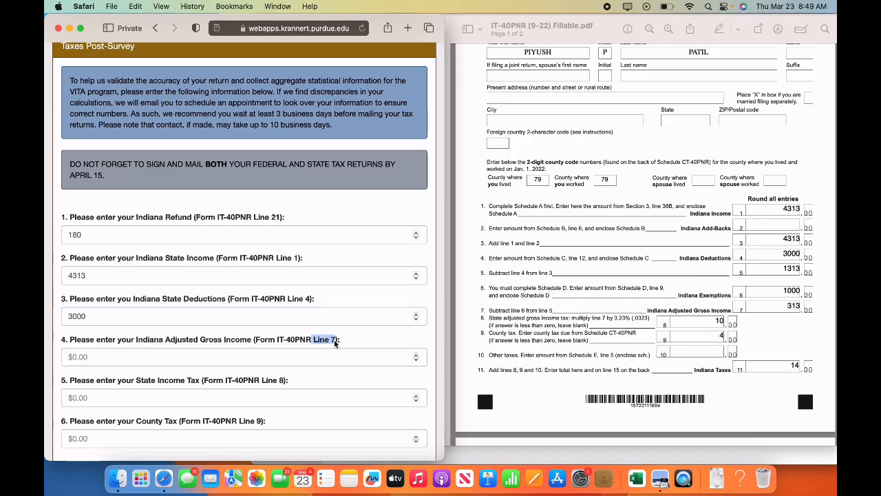
pyautogui.click(578, 301)
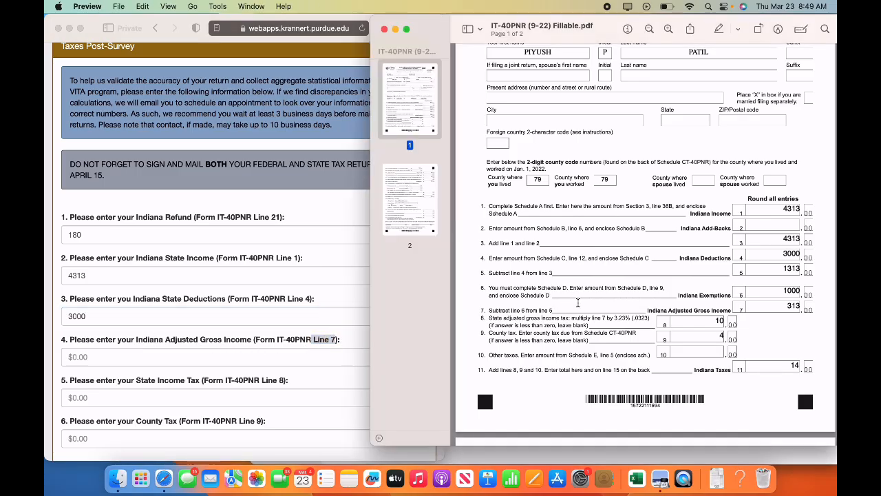
pyautogui.click(98, 363)
pyautogui.click(95, 358)
pyautogui.write('313')
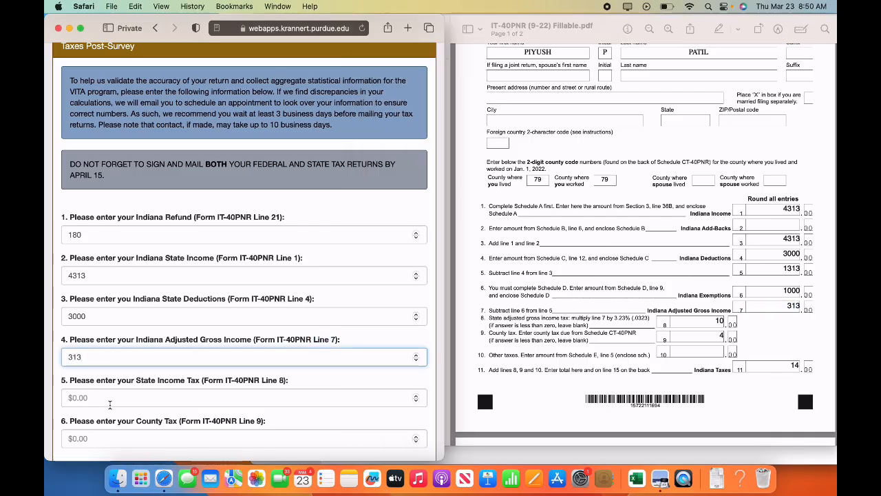
# Enter 10 as the State Income Tax from line 8 and 4 as the County Tax from line 9.
pyautogui.scroll(-5, 94, 390)
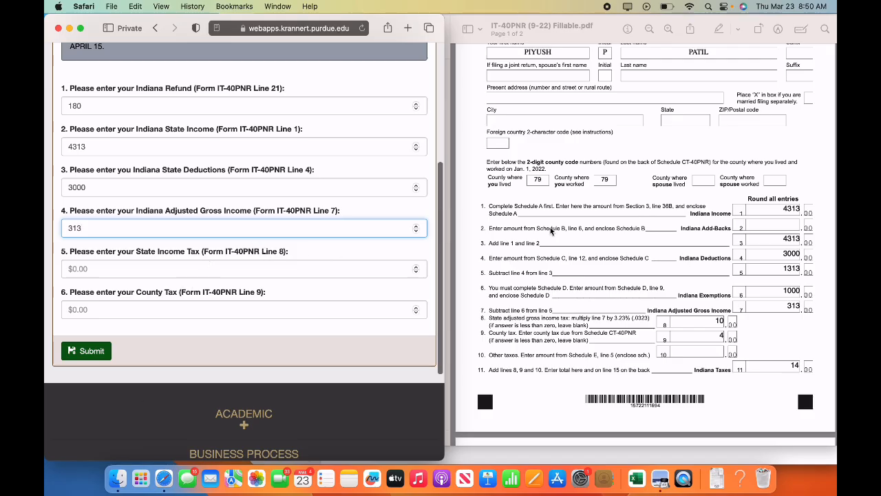
pyautogui.scroll(-3, 655, 272)
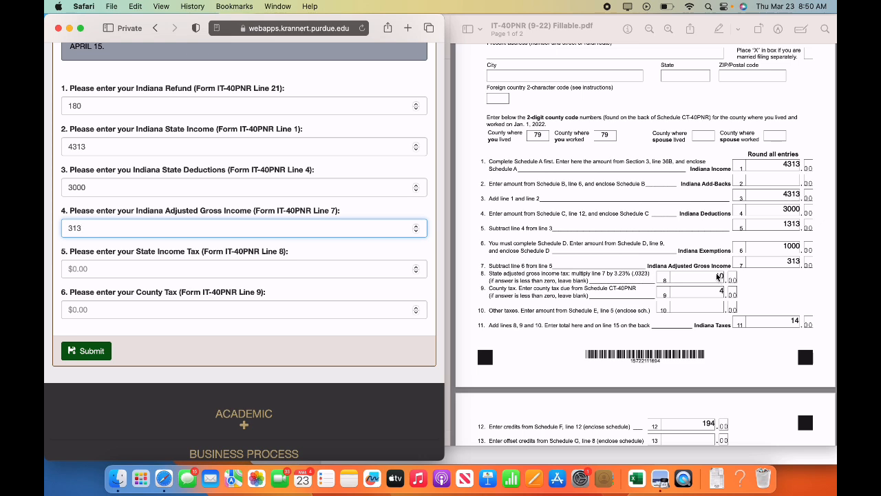
pyautogui.click(297, 267)
pyautogui.write('10')
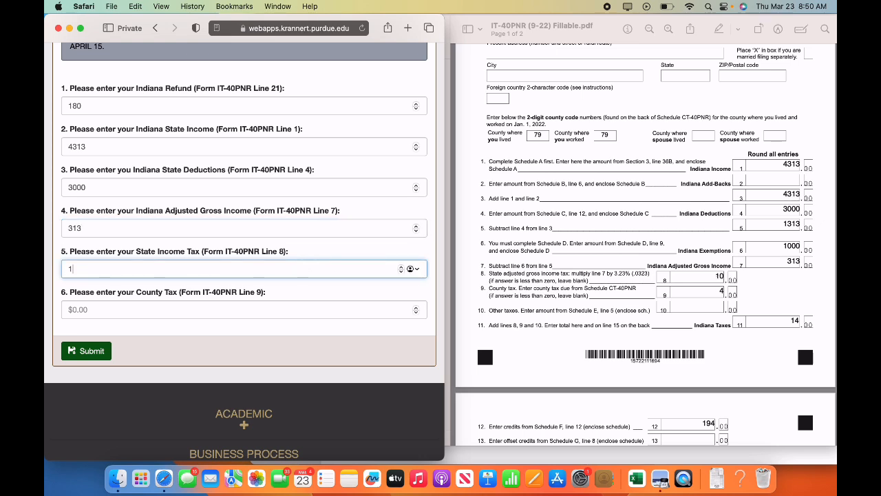
pyautogui.click(149, 313)
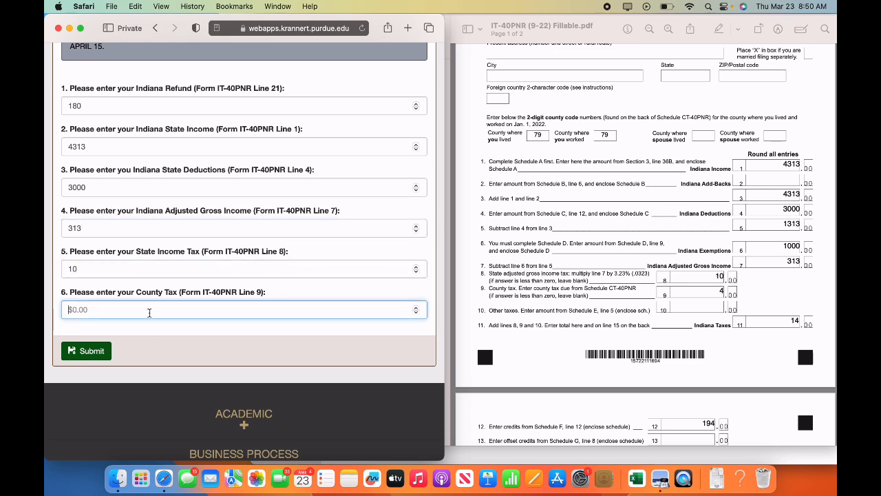
pyautogui.click(493, 290)
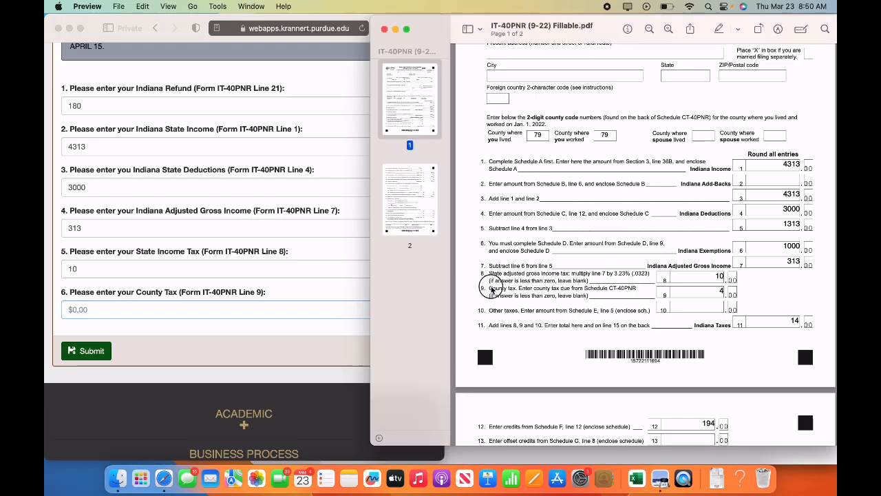
pyautogui.click(114, 306)
pyautogui.write('4')
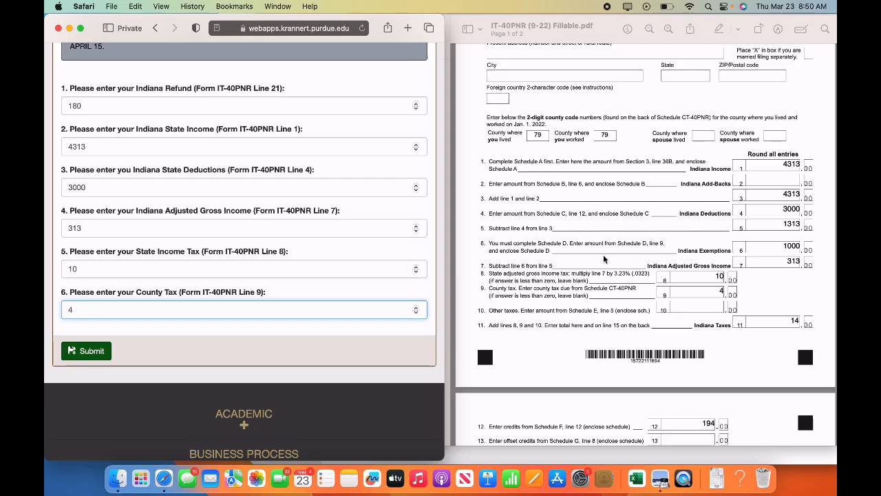
# Submit the completed Taxes Post-Survey and expand the browser window to full screen.
pyautogui.scroll(-5, 609, 288)
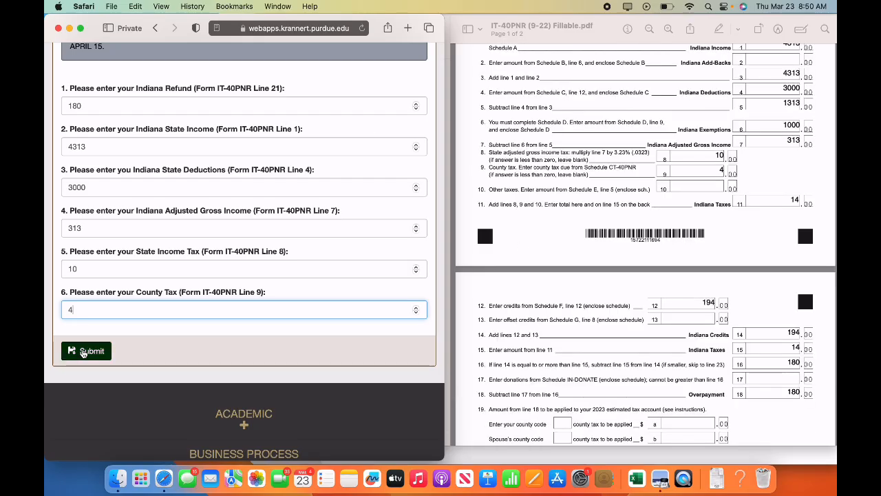
pyautogui.click(88, 350)
pyautogui.click(79, 28)
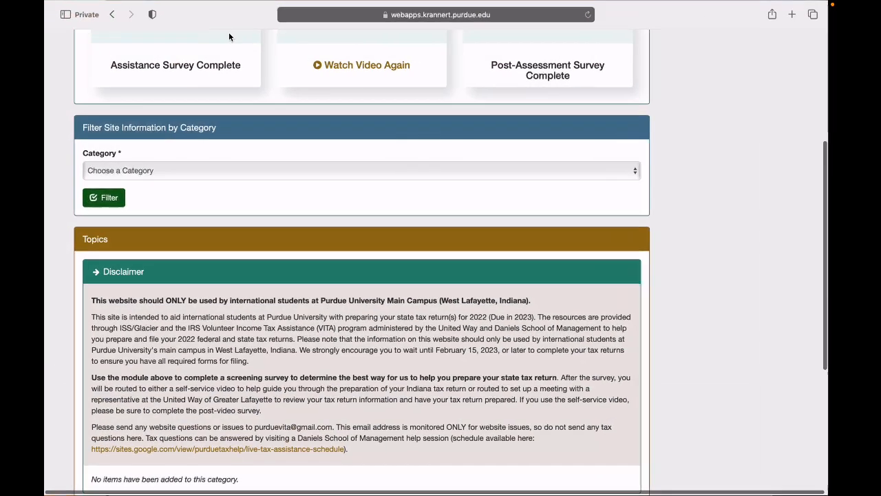